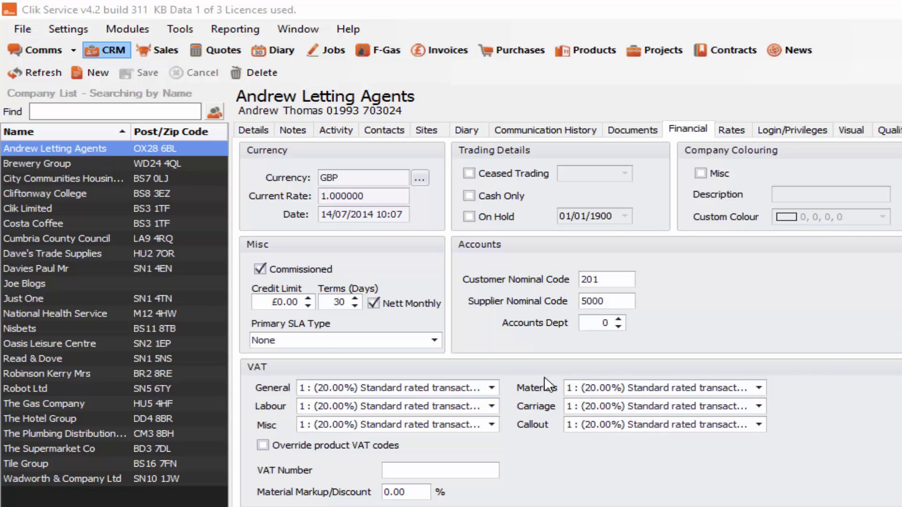
- Open the Accounts integration settings and run a Xero connection test that succeeds
left_click(69, 28)
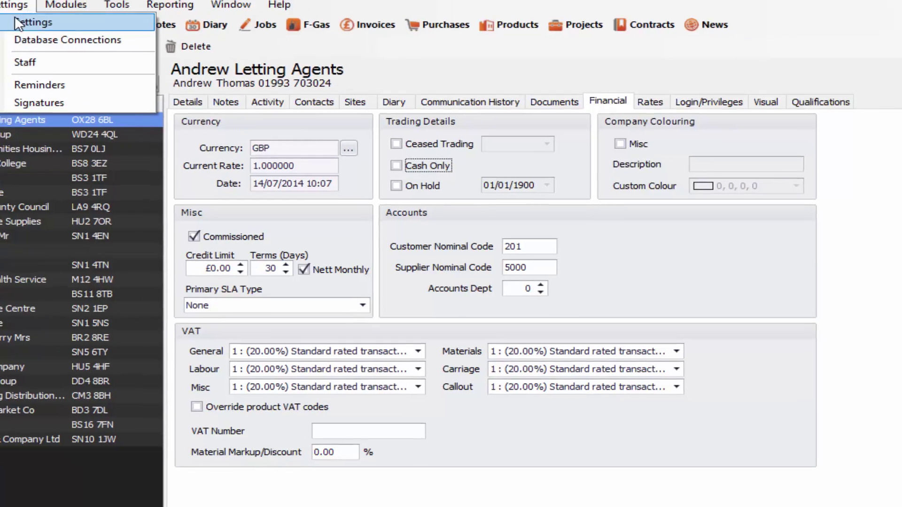
left_click(19, 21)
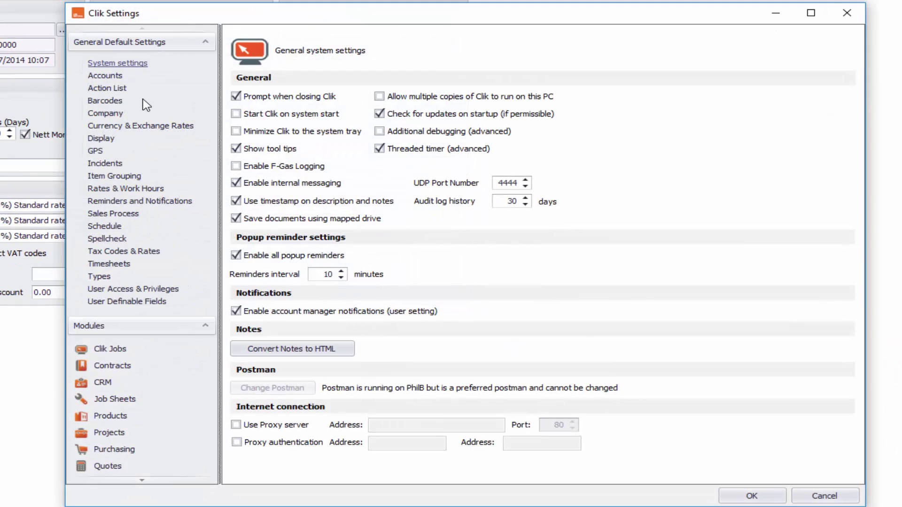
left_click(103, 77)
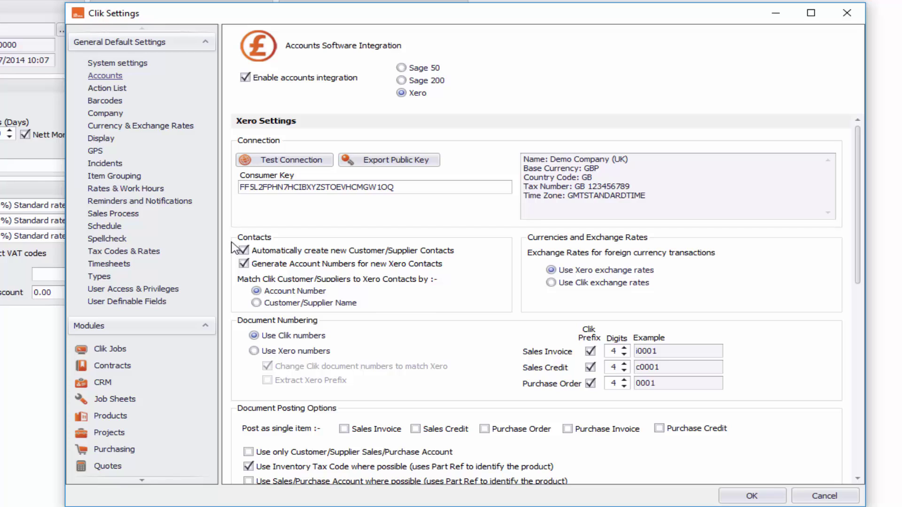
left_click(291, 162)
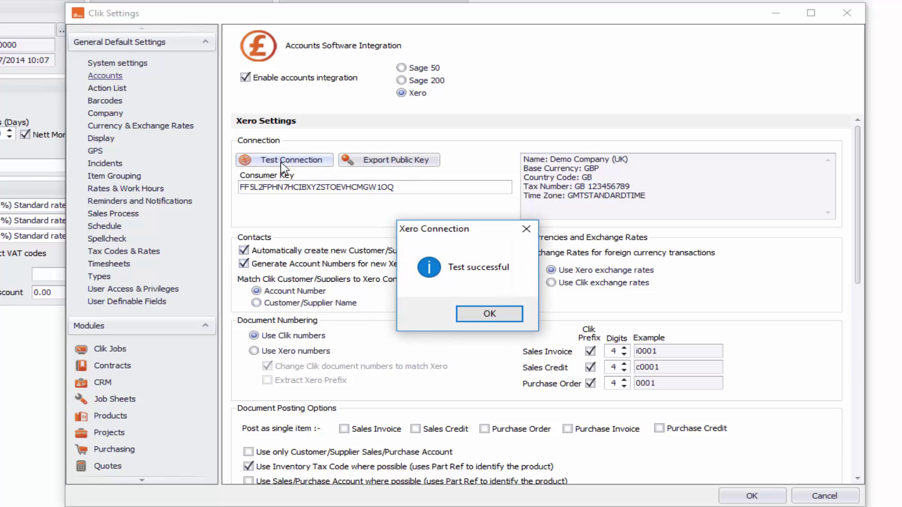
left_click(468, 314)
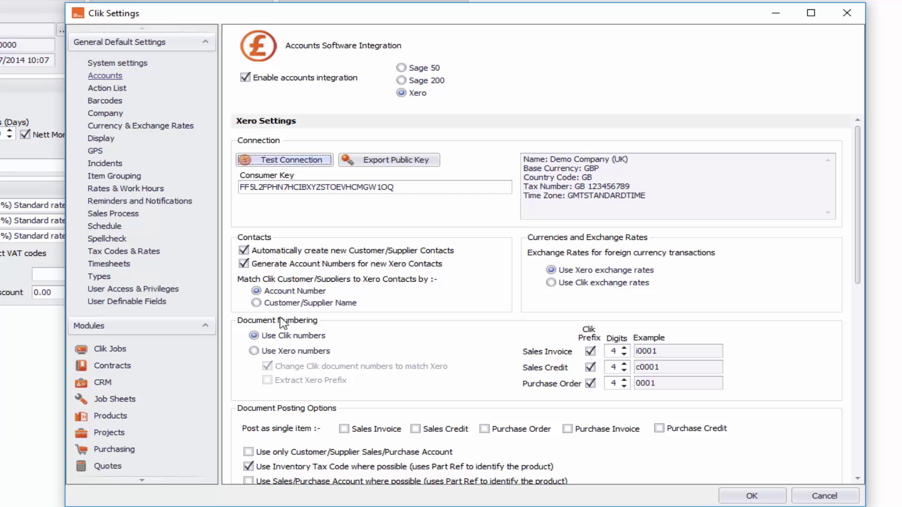
mouse_move(859, 268)
left_mouse_down()
mouse_move(850, 380)
mouse_move(858, 275)
left_mouse_up()
scroll(861, 287, "down", 1)
scroll(861, 287, "down", 3)
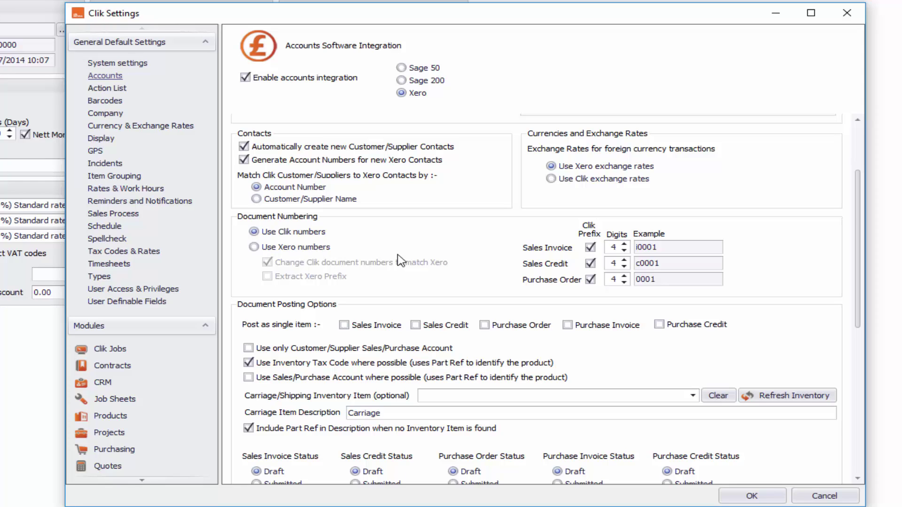
left_click(317, 249)
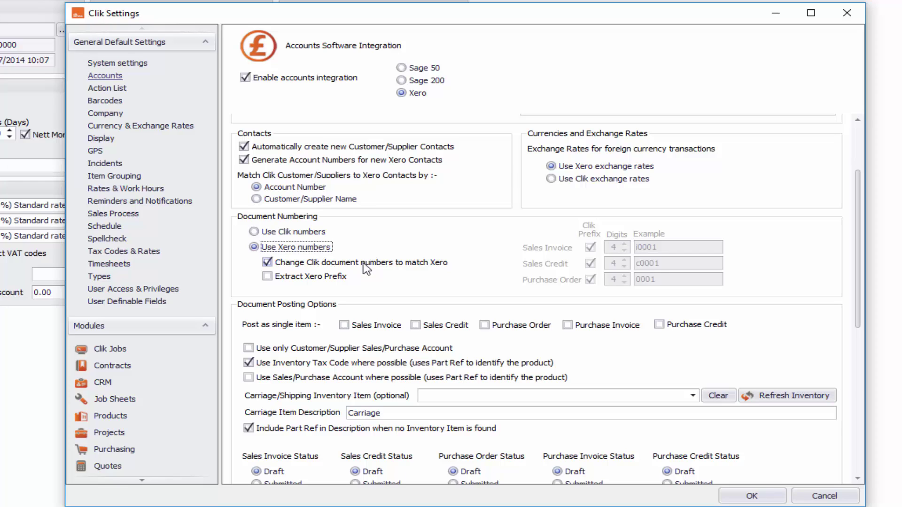
left_click(274, 235)
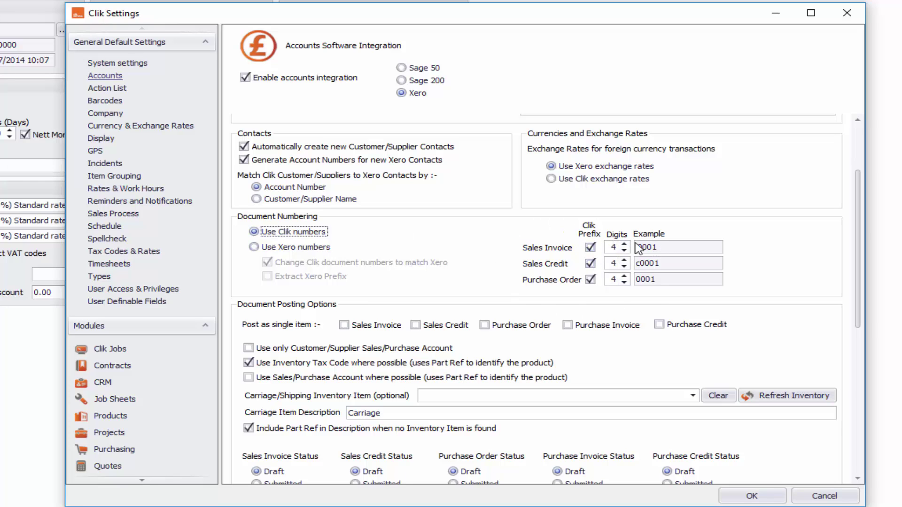
double_click(668, 246)
left_click_drag(860, 190, 856, 269)
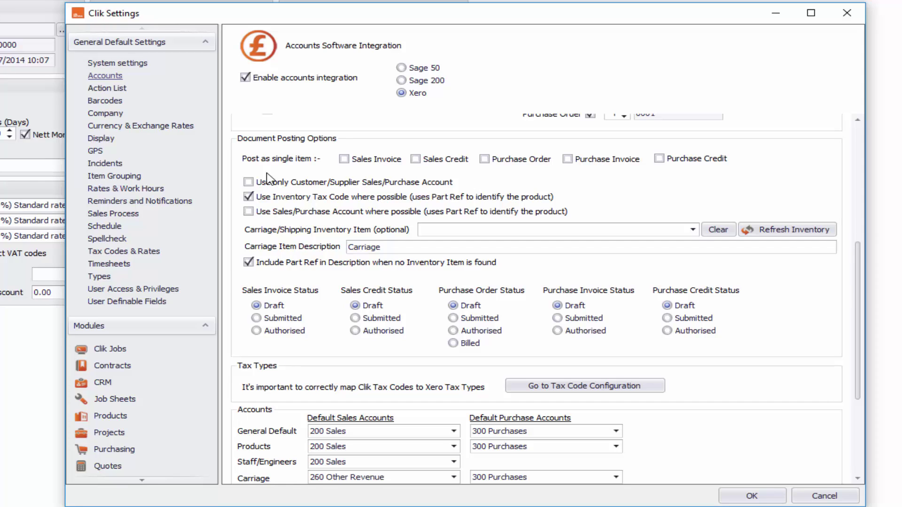
- Leave Sales Invoice single item off, enable Use only Customer/Supplier Sales/Purchase Account, and save
left_click(347, 163)
left_click(380, 163)
left_click(301, 185)
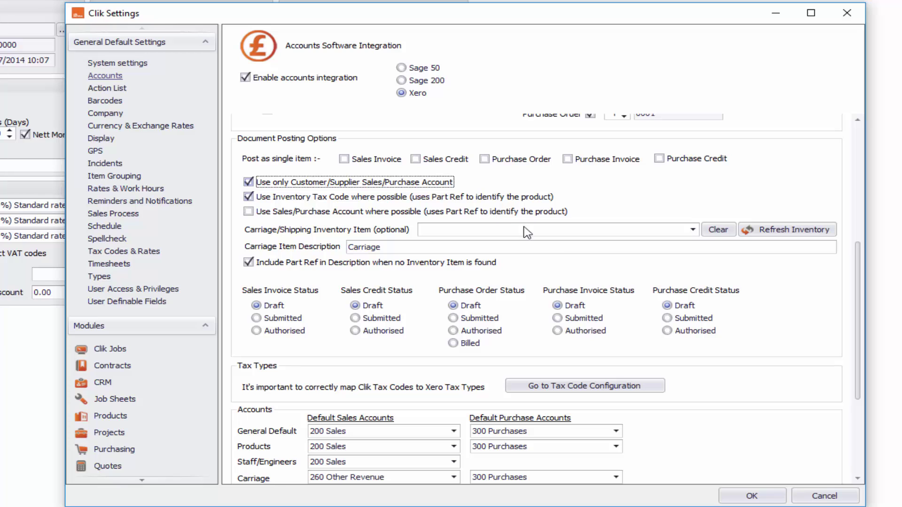
left_click(726, 494)
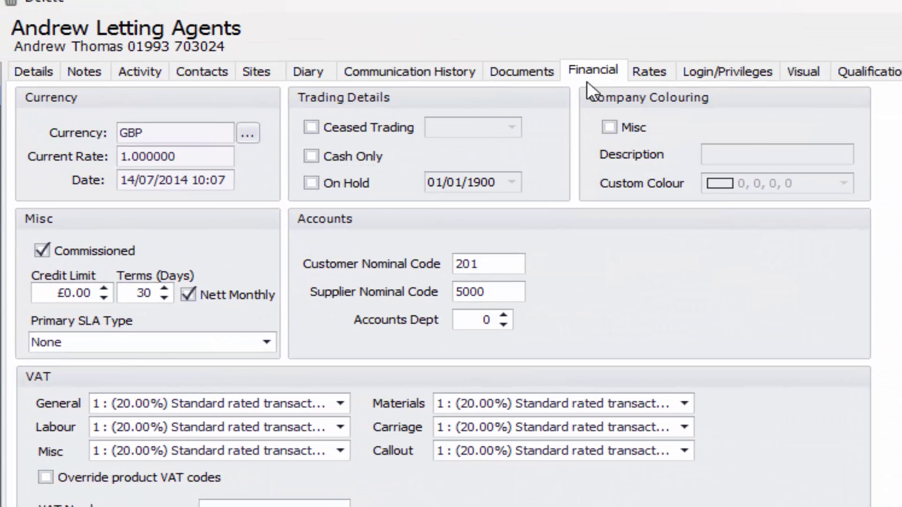
- Review customer nominal code 201 and supplier nominal code 5000 on the Financial tab
left_click_drag(483, 262, 417, 279)
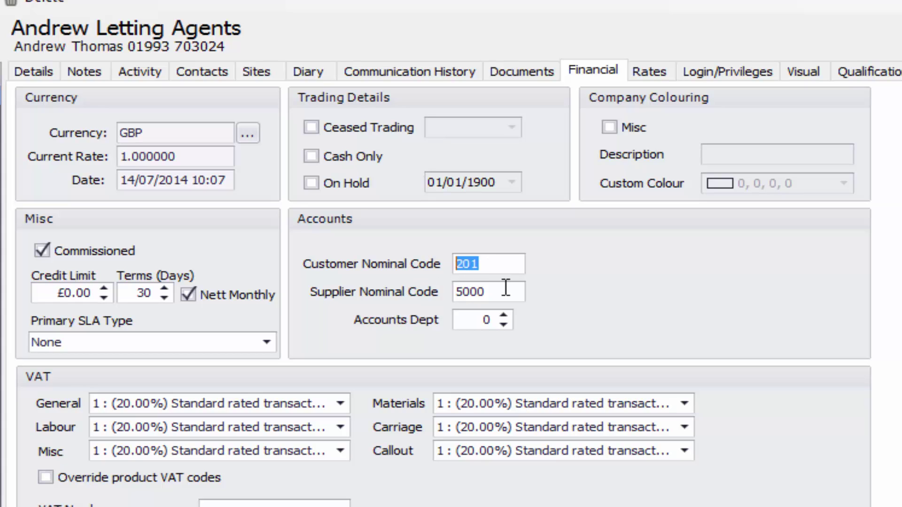
left_click_drag(489, 290, 423, 290)
left_click(478, 264)
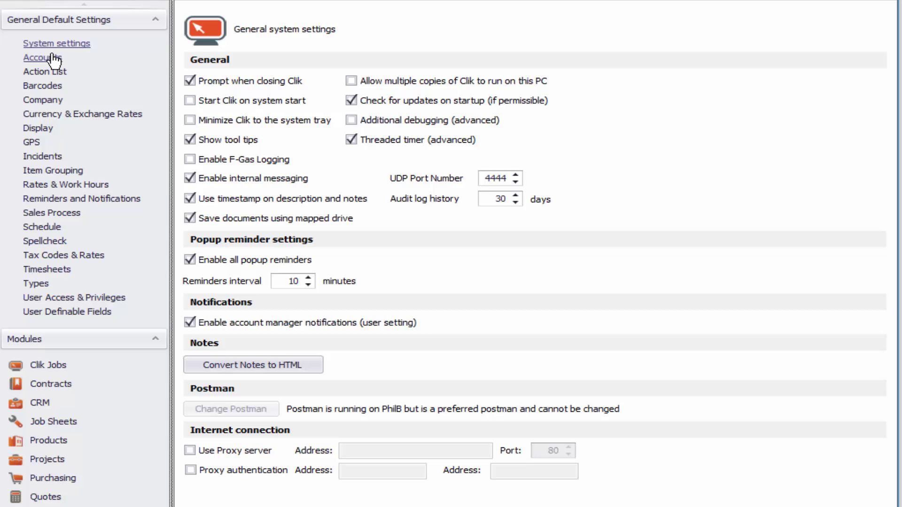
- Untick Use only Customer/Supplier Sales/Purchase Account in the Accounts integration settings
left_click(52, 57)
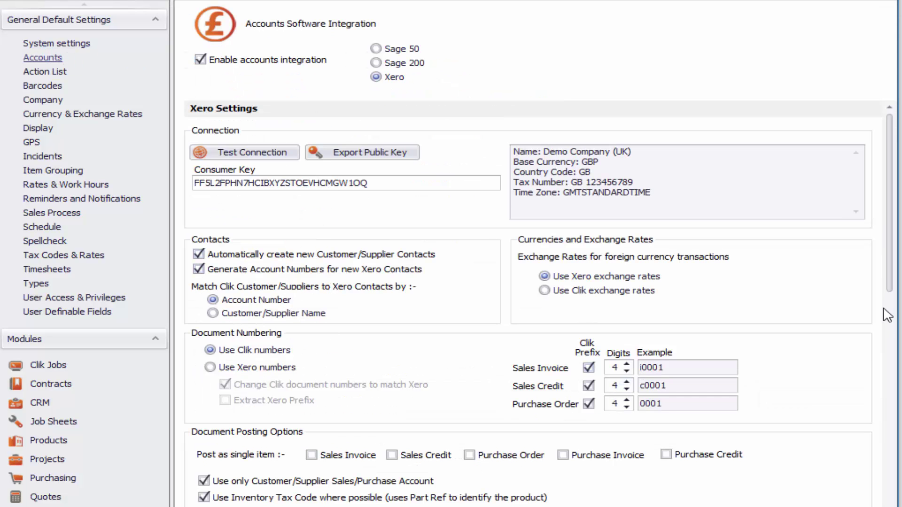
left_click_drag(888, 259, 888, 331)
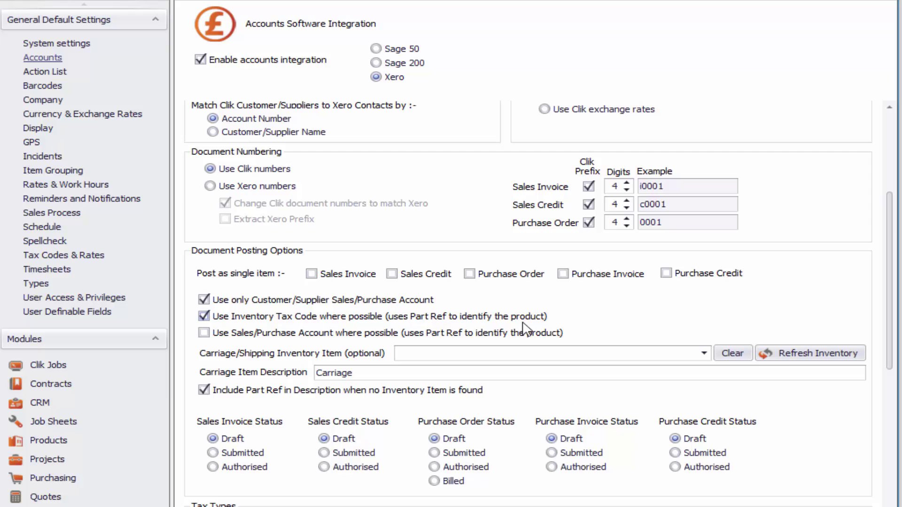
left_click(237, 301)
left_click_drag(889, 272, 888, 296)
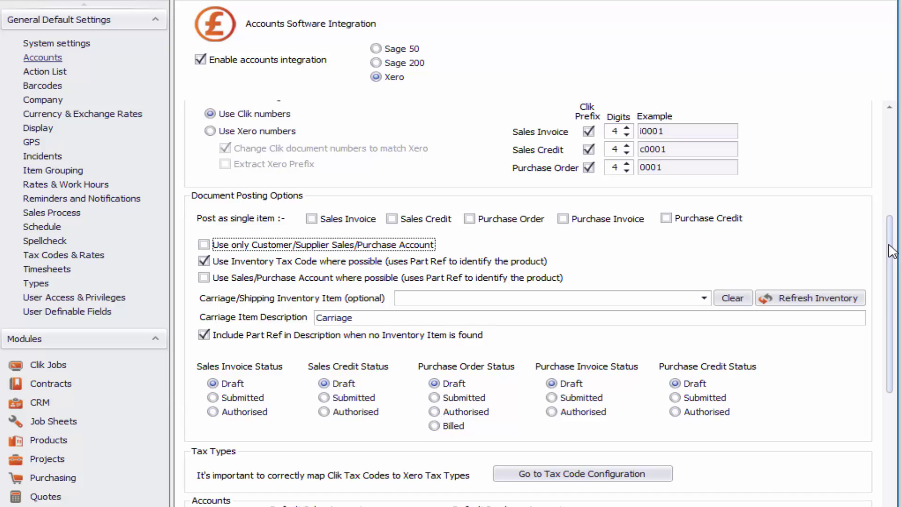
scroll(889, 252, "down", 3)
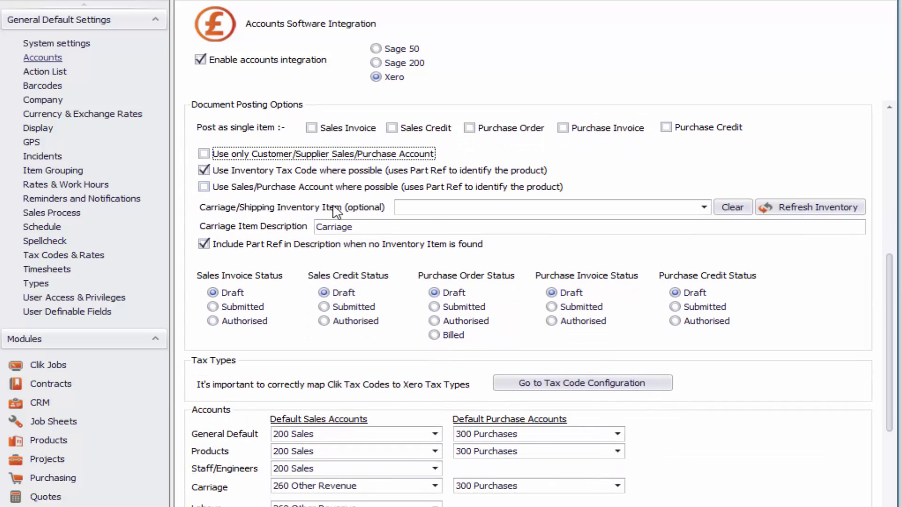
left_click(703, 210)
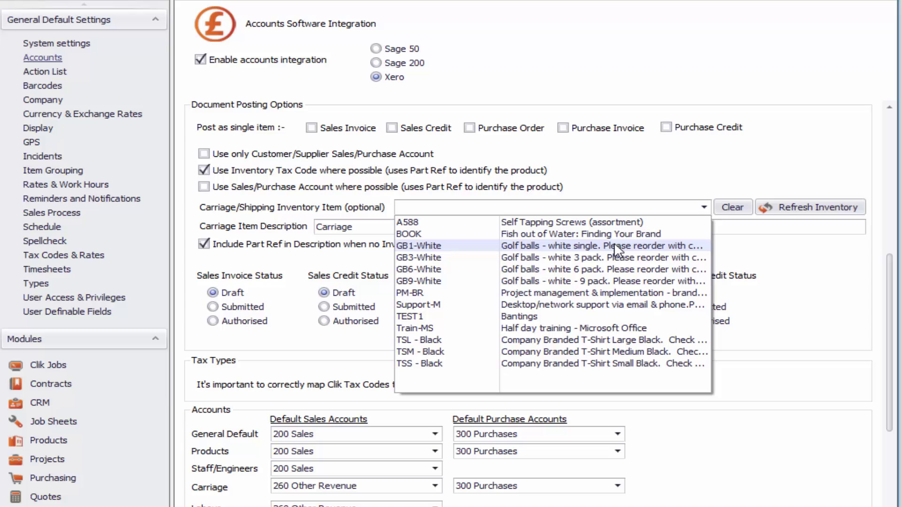
left_click(622, 184)
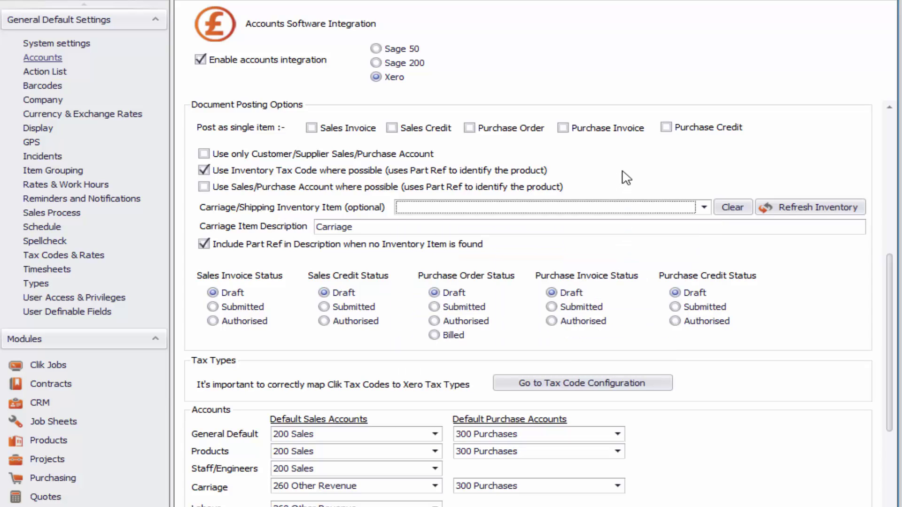
left_click(399, 229)
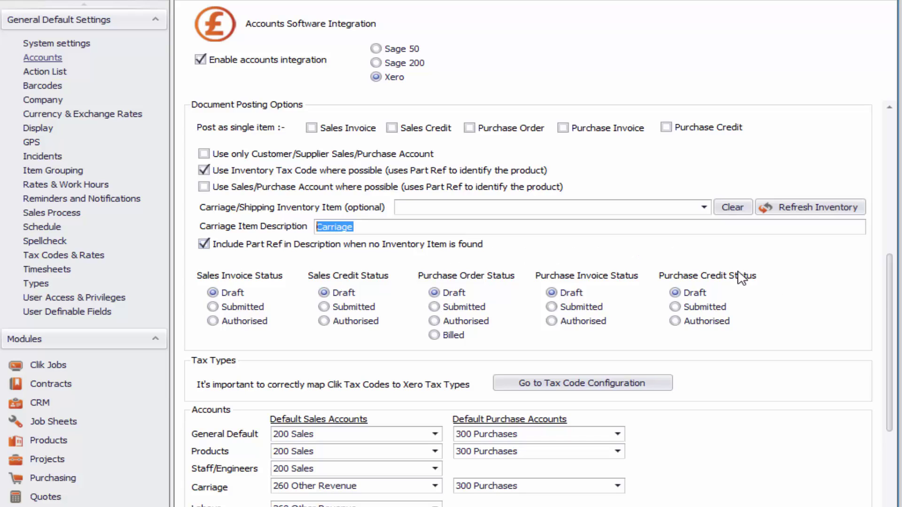
left_click_drag(893, 291, 887, 346)
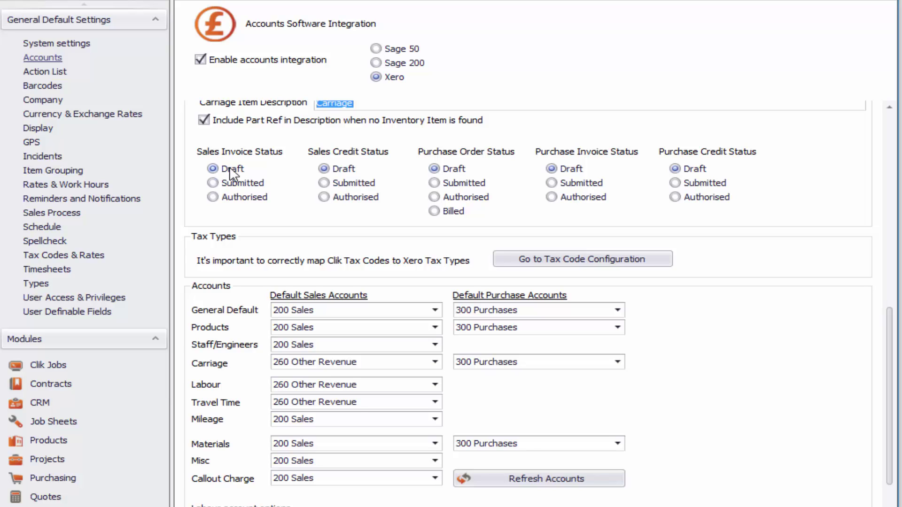
left_click(216, 186)
left_click(214, 198)
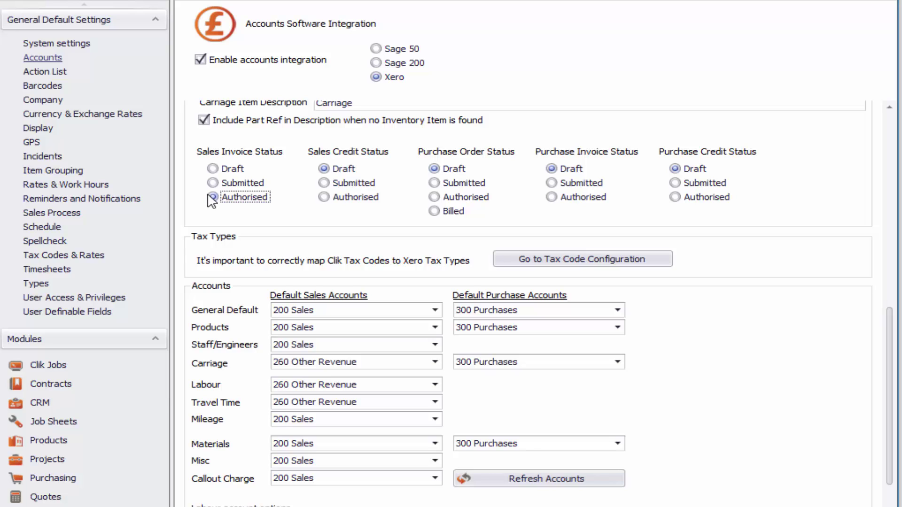
left_click(223, 171)
- Map tax code 0 to No VAT for both Xero Sales and Xero Purchases
left_click(547, 261)
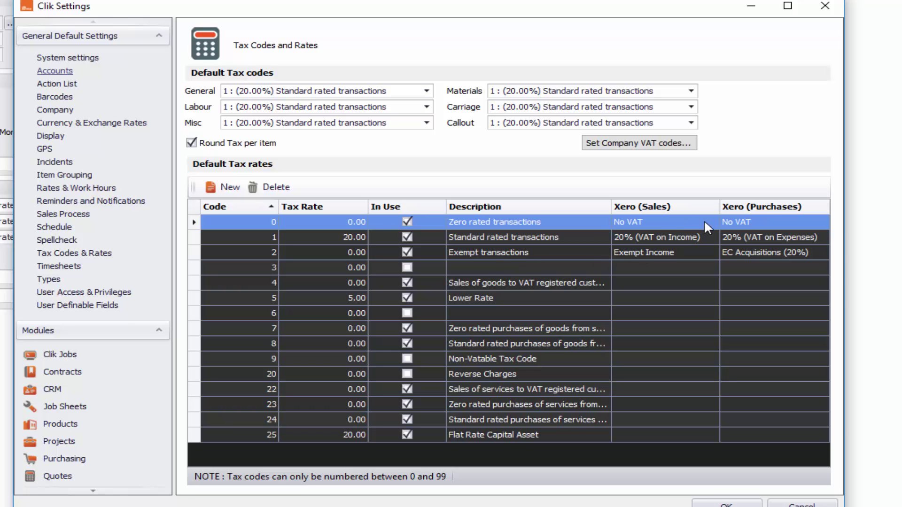
left_click(705, 222)
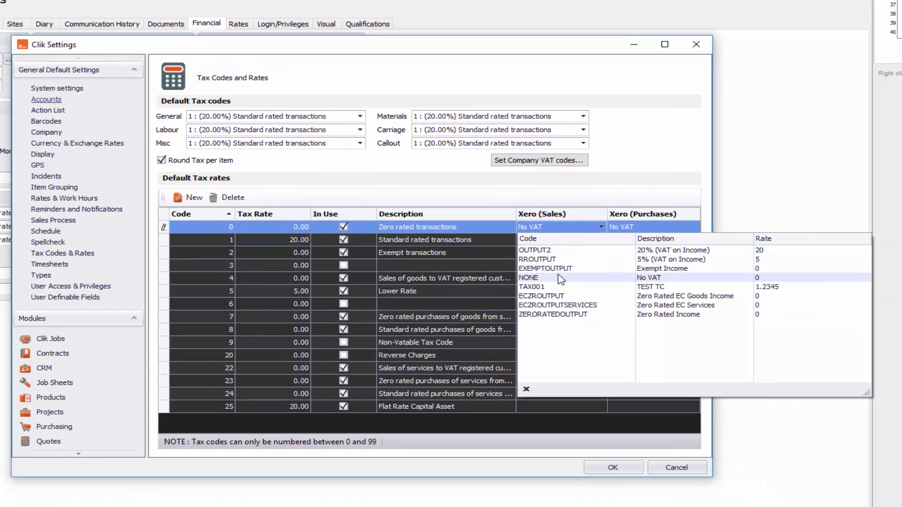
left_click(560, 278)
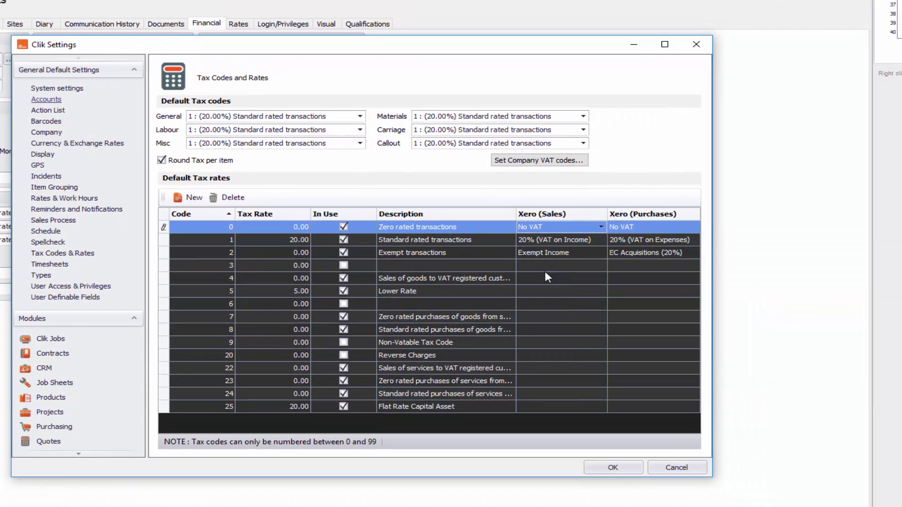
left_click(649, 221)
left_click(686, 297)
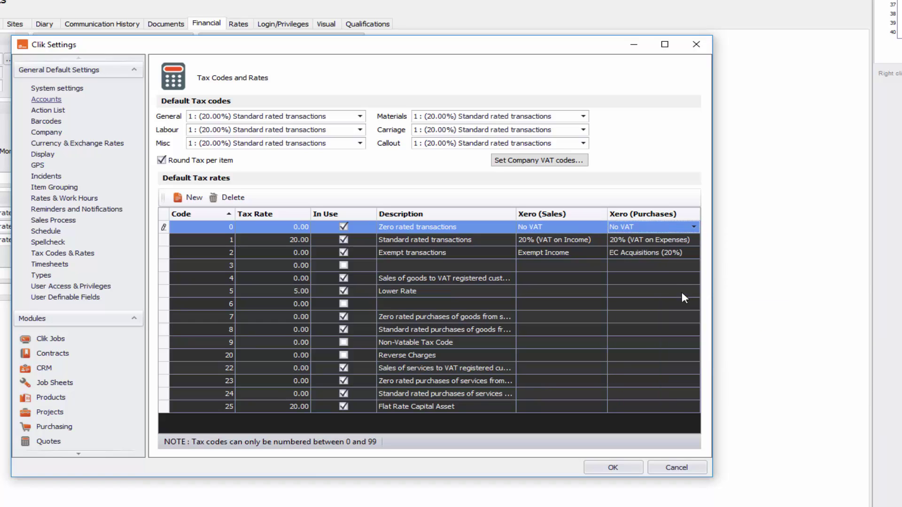
- Map tax code 1 to 20% (VAT on Income) and INPUT2 20% VAT on Expenses
left_click(533, 243)
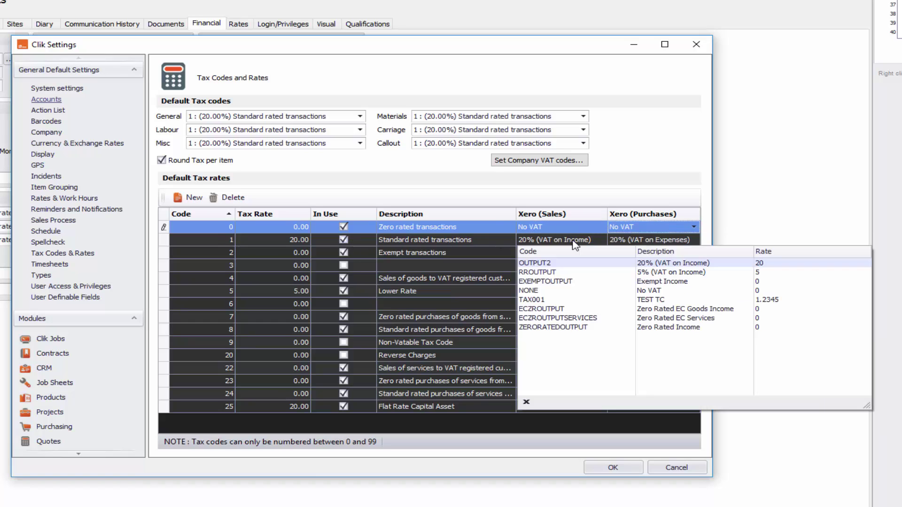
left_click(568, 265)
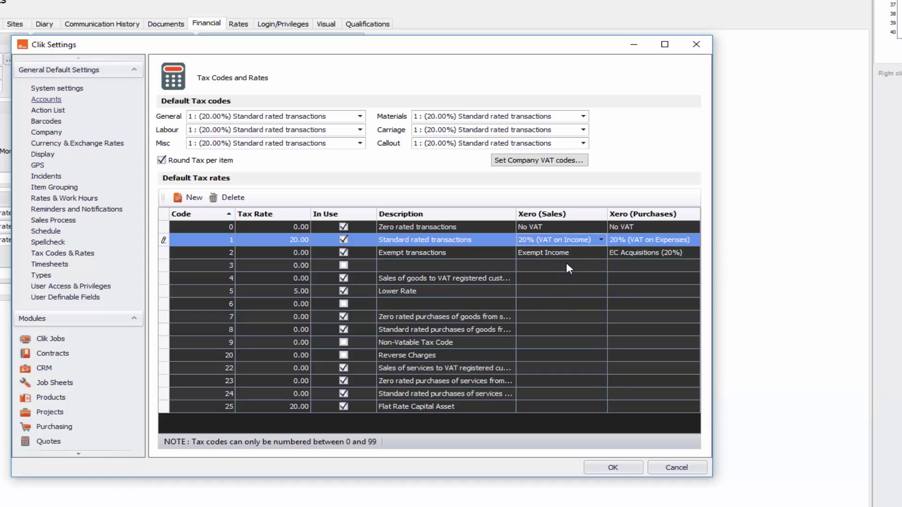
left_click(636, 242)
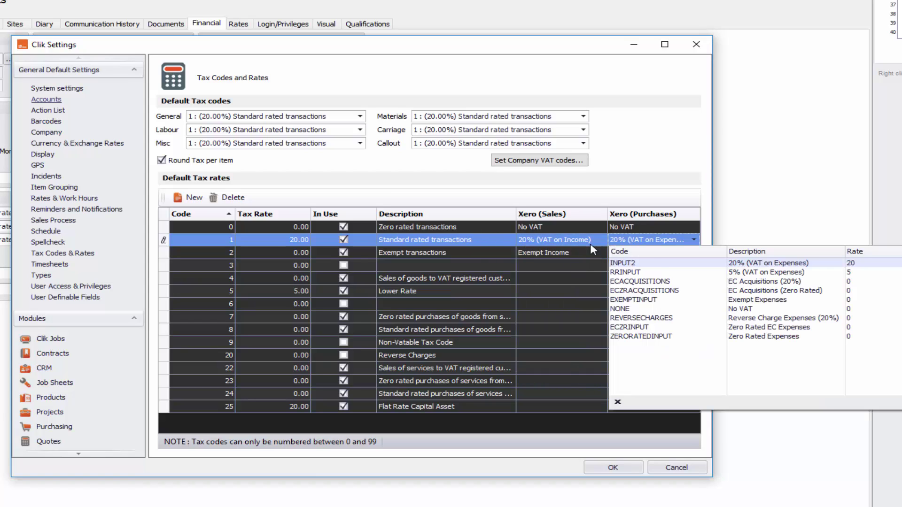
left_click(655, 263)
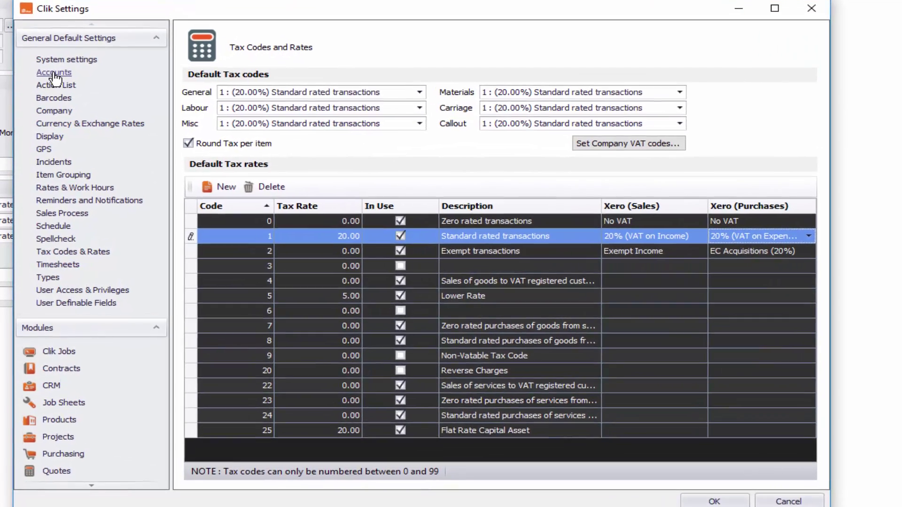
left_click(49, 102)
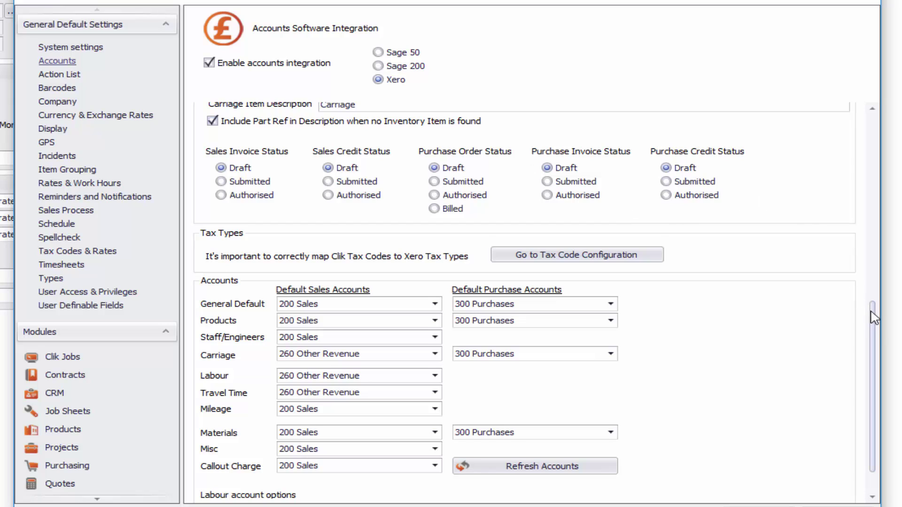
- Keep 200 Sales for Products and Staff/Engineers and 300 Purchases for Carriage as defaults
scroll(876, 359, "down", 2)
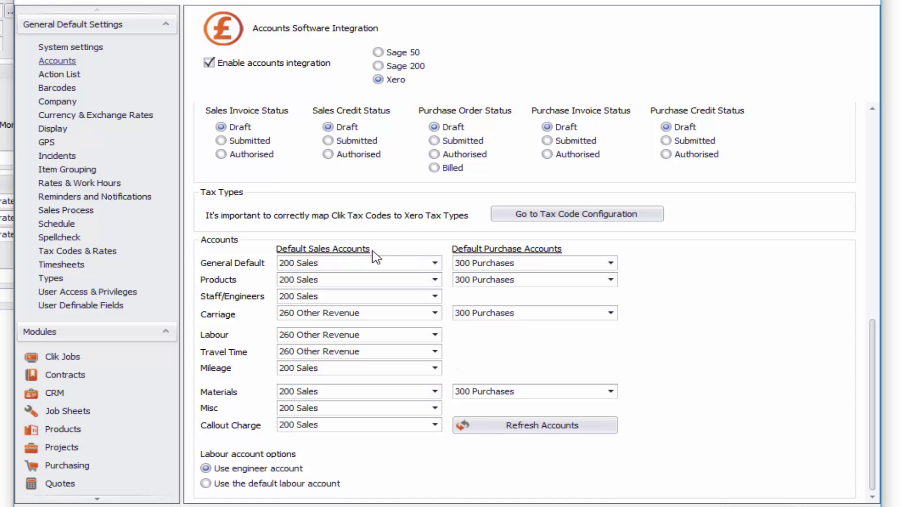
left_click(435, 263)
left_click(445, 267)
left_click(435, 280)
left_click(432, 292)
left_click(435, 297)
left_click(436, 297)
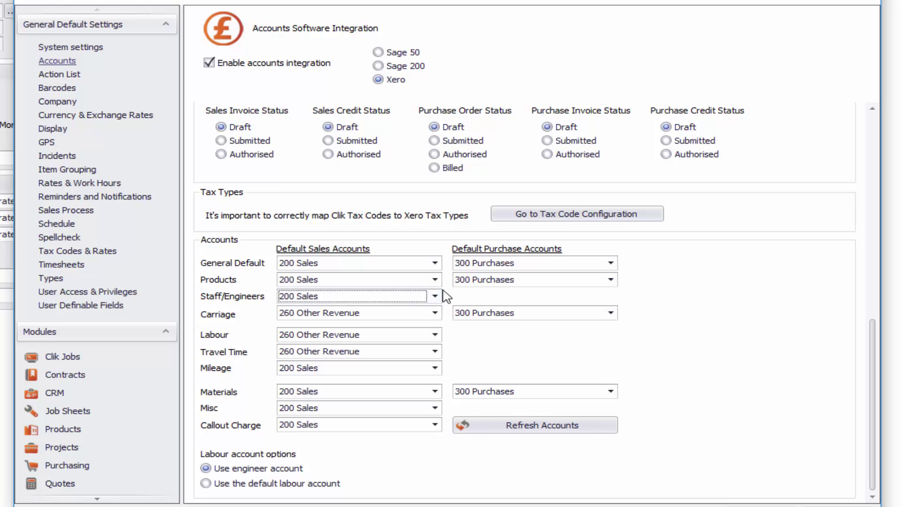
left_click(424, 296)
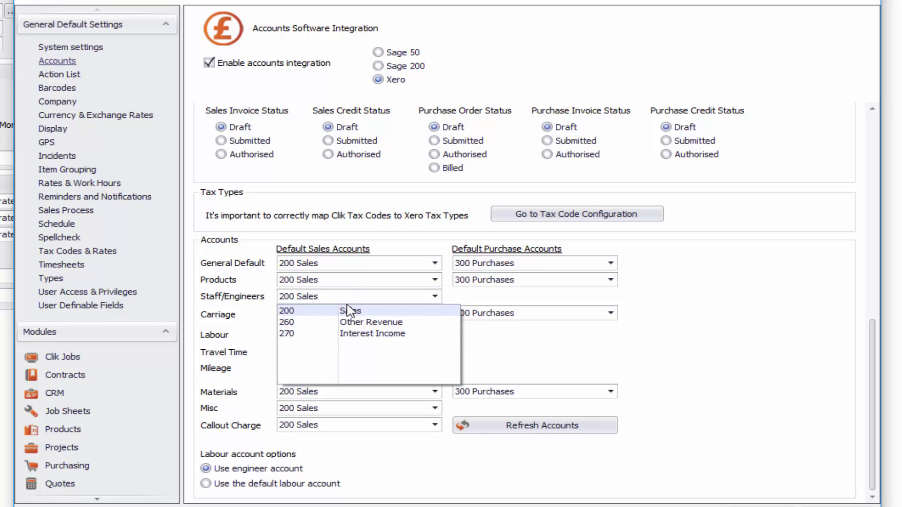
left_click(617, 344)
left_click(611, 313)
left_click(610, 313)
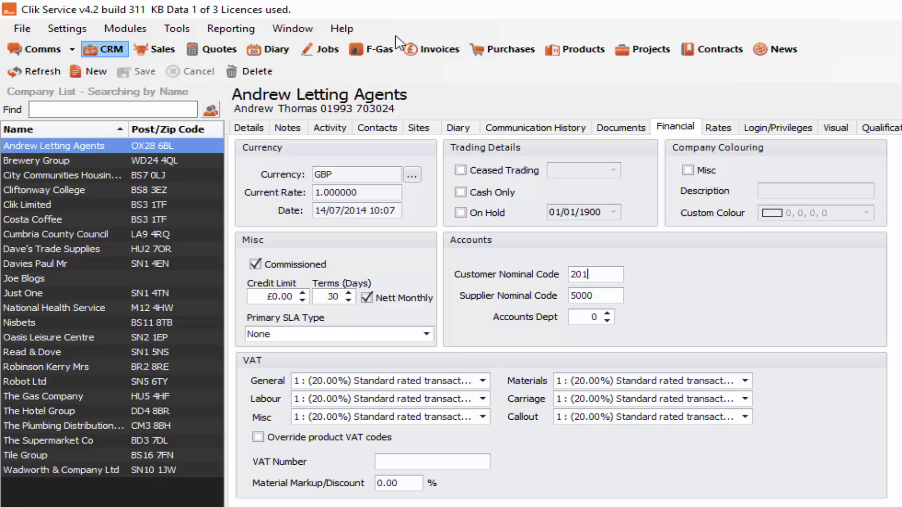
- Start a new invoice with Oasis Leisure Centre as the customer
left_click(422, 47)
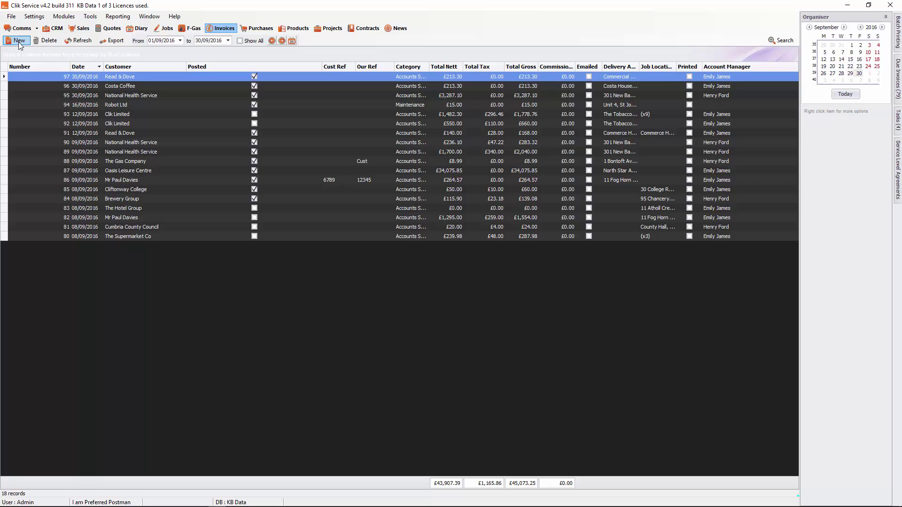
left_click(19, 41)
left_click(27, 51)
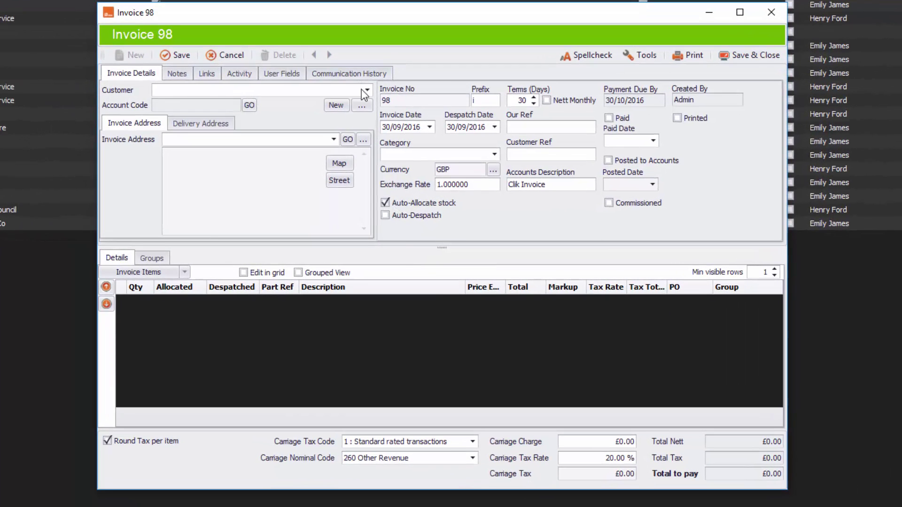
left_click(369, 98)
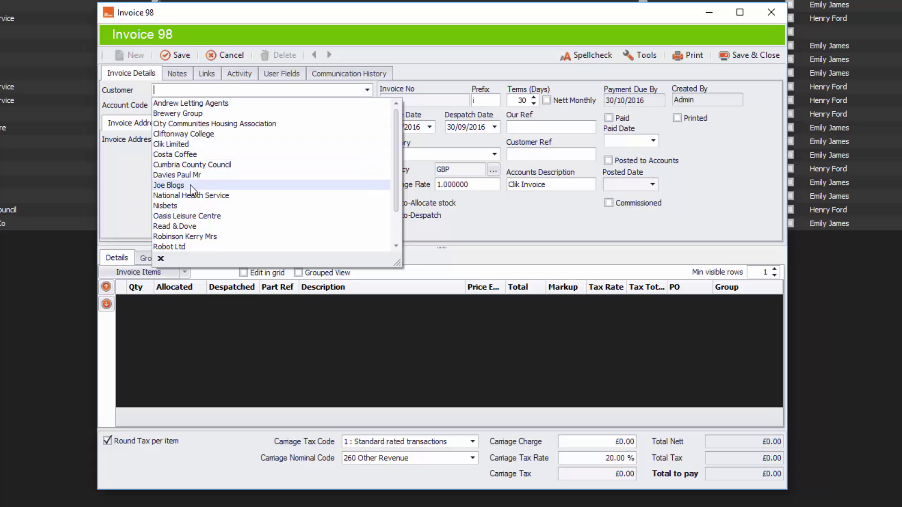
left_click(190, 216)
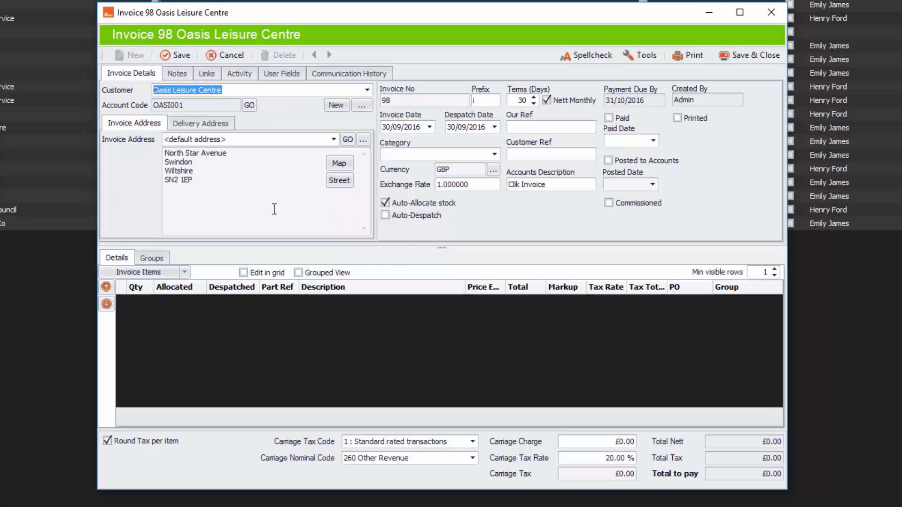
- Add the COM002 Bitzer 2KHC-05K-40S product as the invoice's line item
left_click(185, 275)
left_click(185, 276)
left_click(177, 301)
double_click(232, 320)
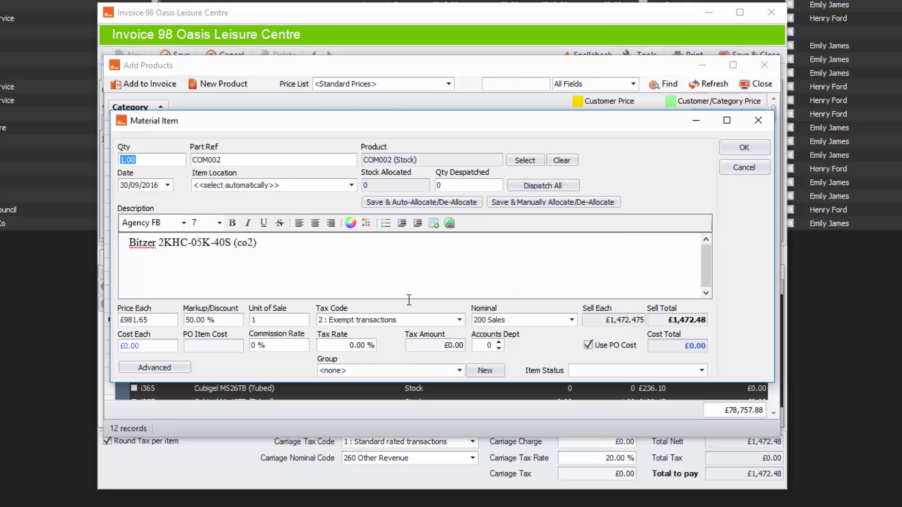
left_click(735, 148)
left_click(742, 85)
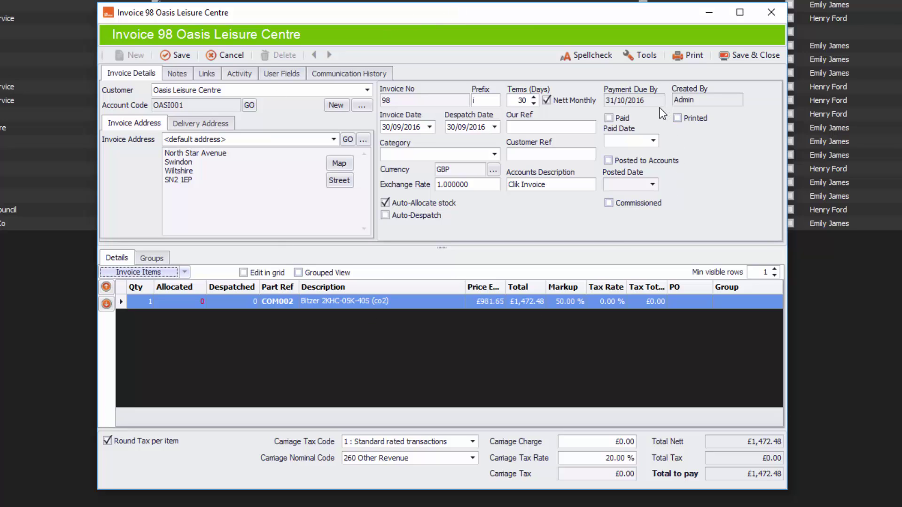
- Save invoice 98 and post it to Xero with Post to Accounts
left_click(647, 57)
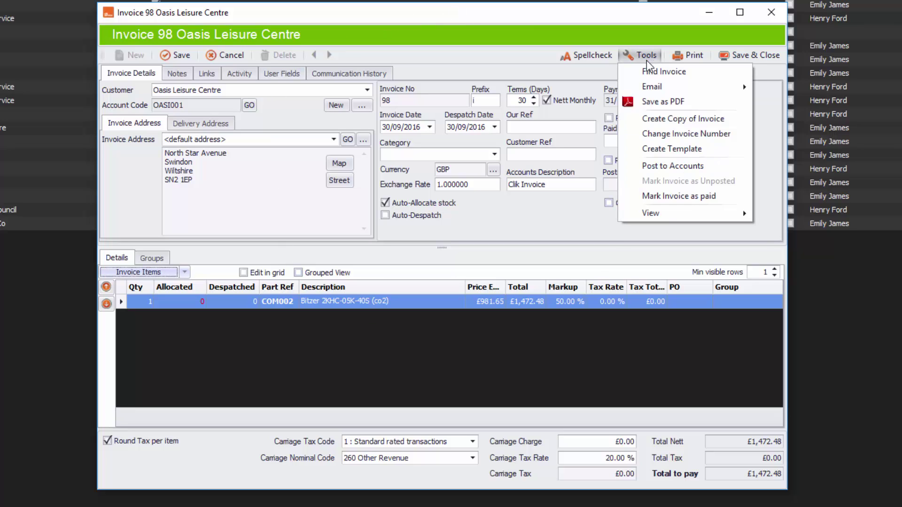
left_click(651, 165)
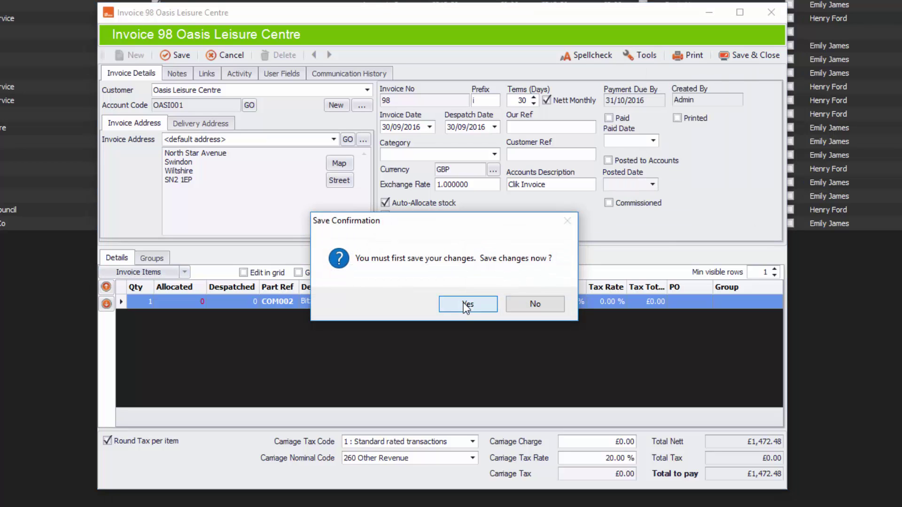
left_click(468, 305)
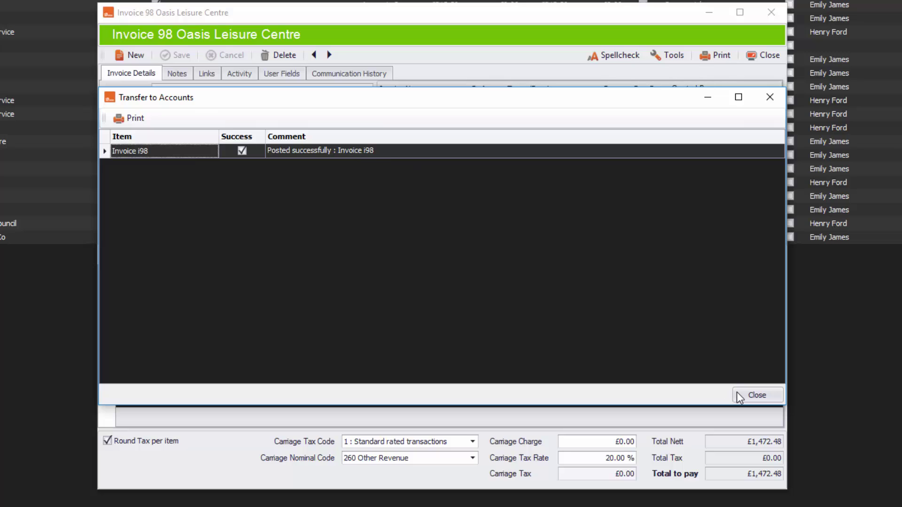
left_click(752, 396)
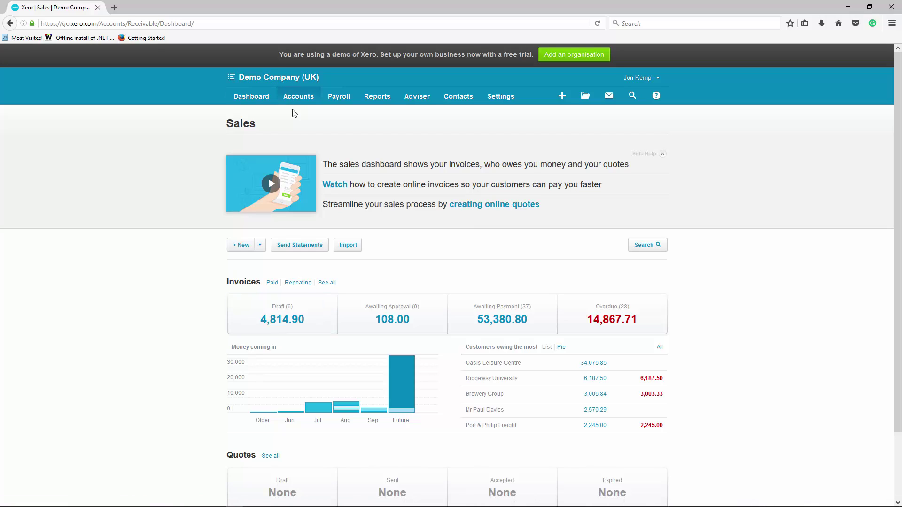
- Open Xero's draft invoice i0098 for Oasis Leisure Centre, then return to Clik Service
left_click(289, 315)
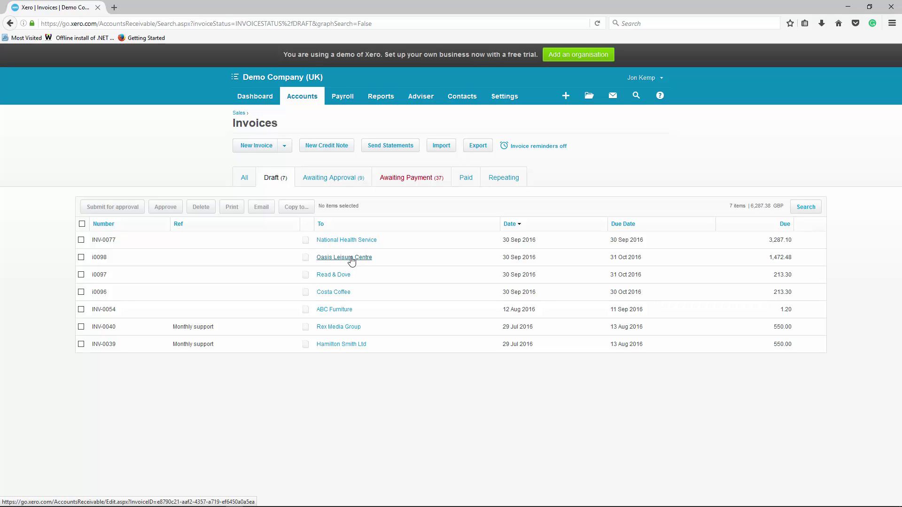
left_click(352, 259)
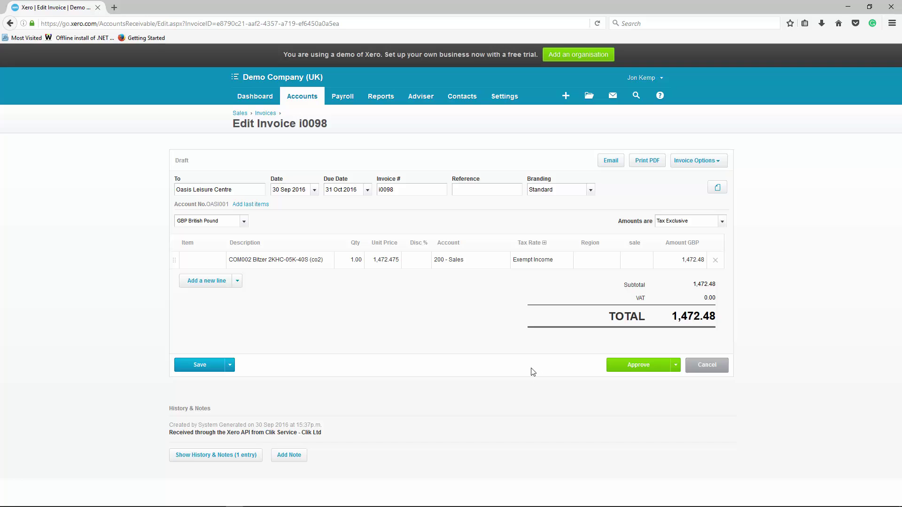
left_click(849, 11)
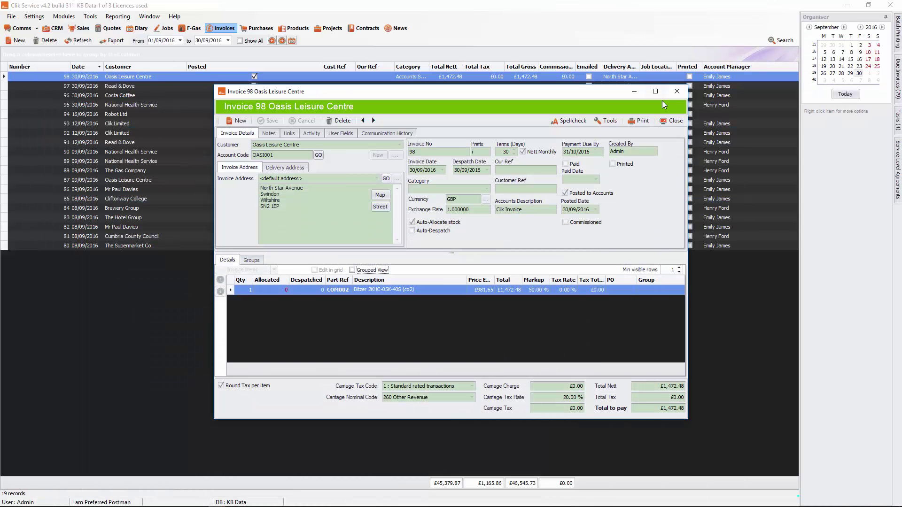
- Close invoice 98 and start a new purchase order for Dave's Trade Supplies
left_click(669, 121)
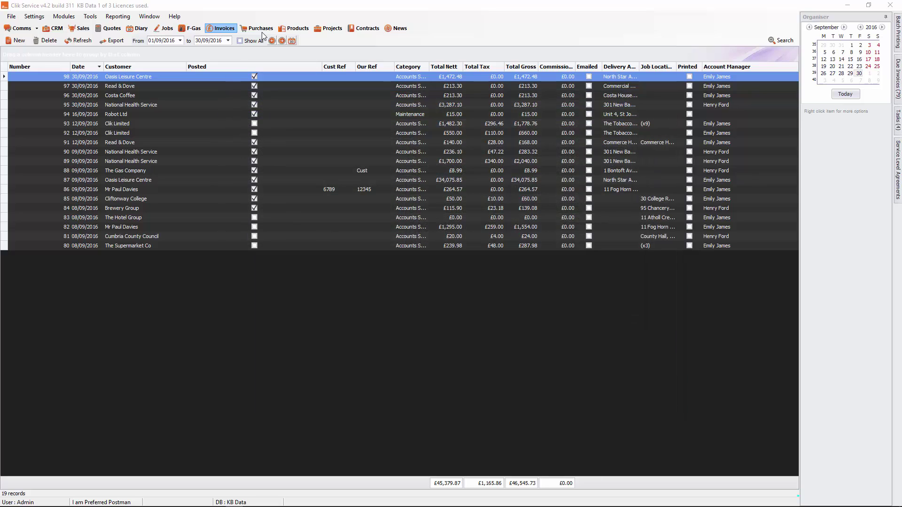
left_click(261, 29)
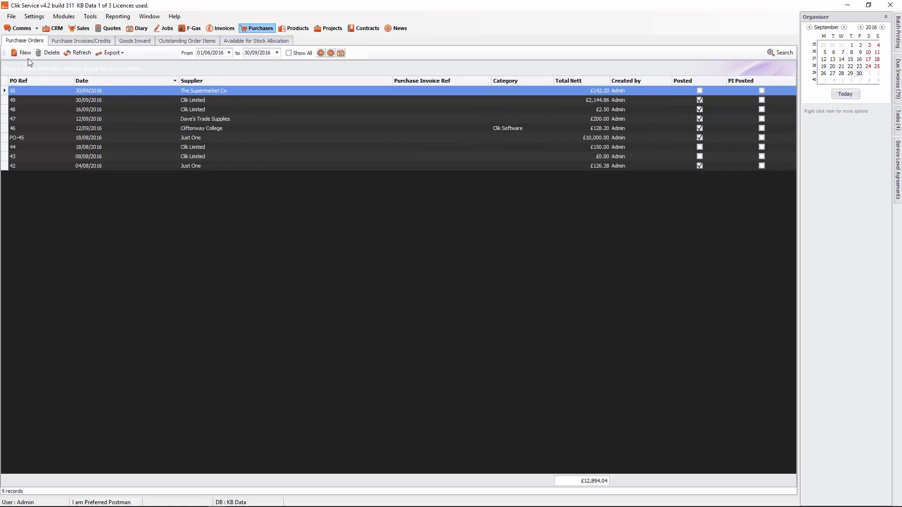
left_click(17, 53)
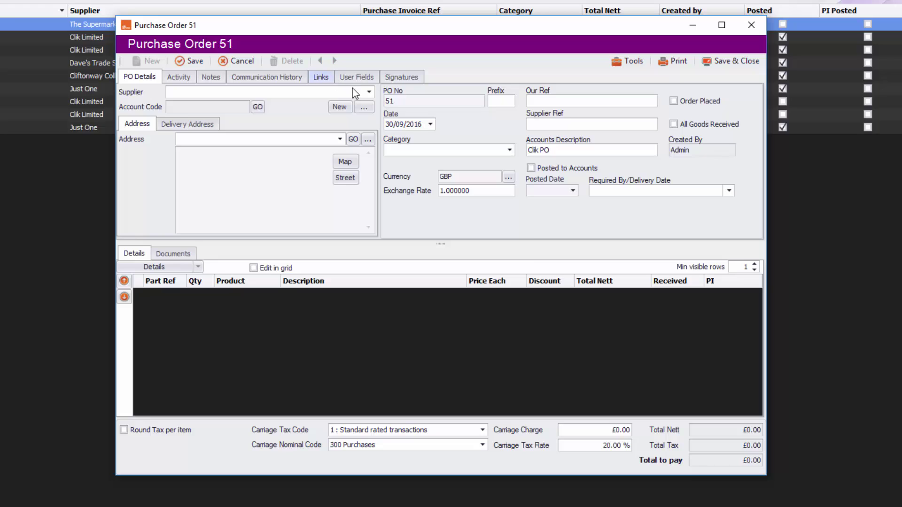
left_click(399, 141)
left_click(293, 153)
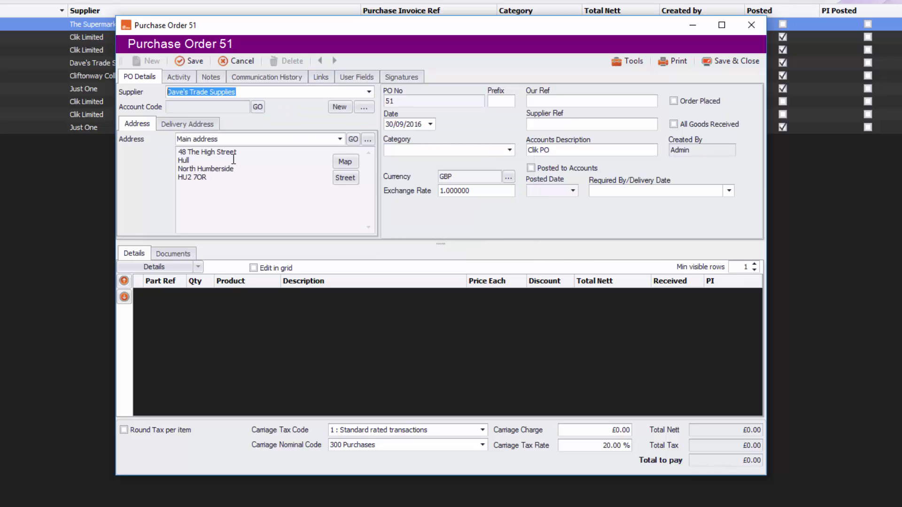
- Add product i380, ASPERA T2178GK (Tubed), as a line coded to nominal 408 Cleaning
left_click(199, 267)
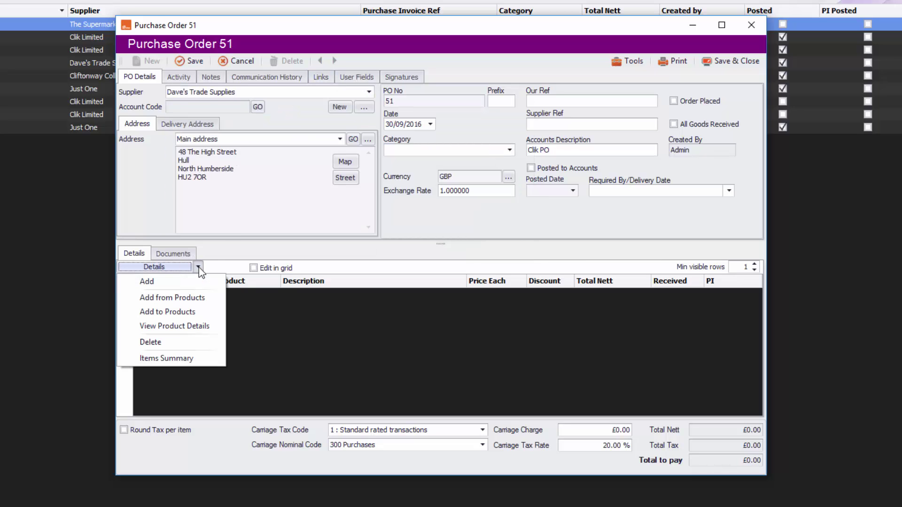
left_click(193, 297)
double_click(343, 289)
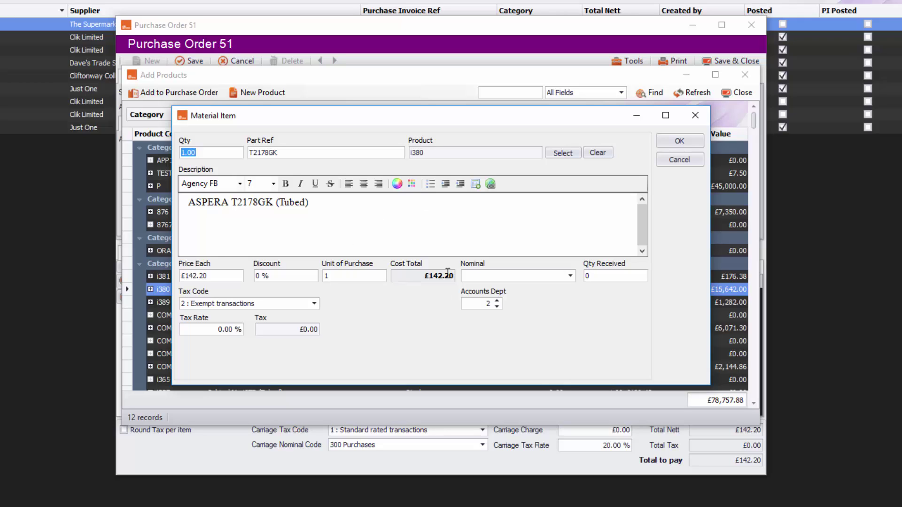
left_click(569, 279)
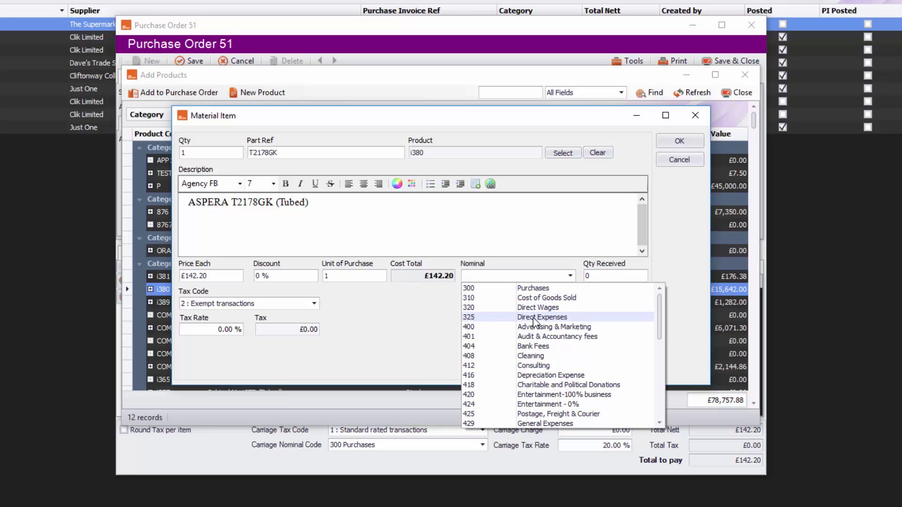
left_click(533, 357)
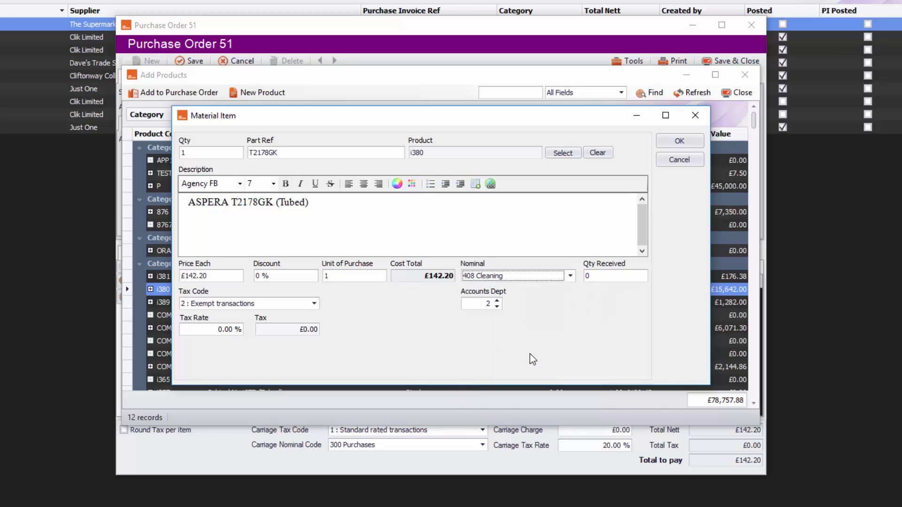
left_click(679, 142)
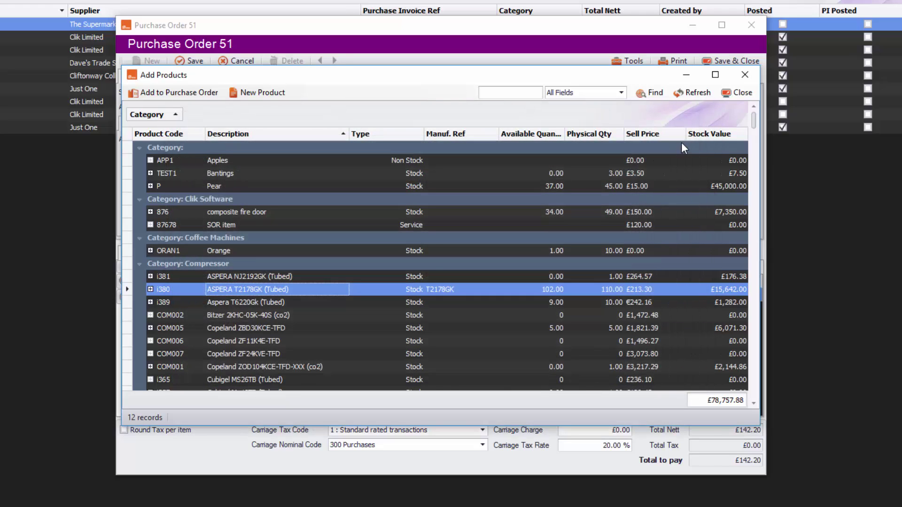
left_click(738, 93)
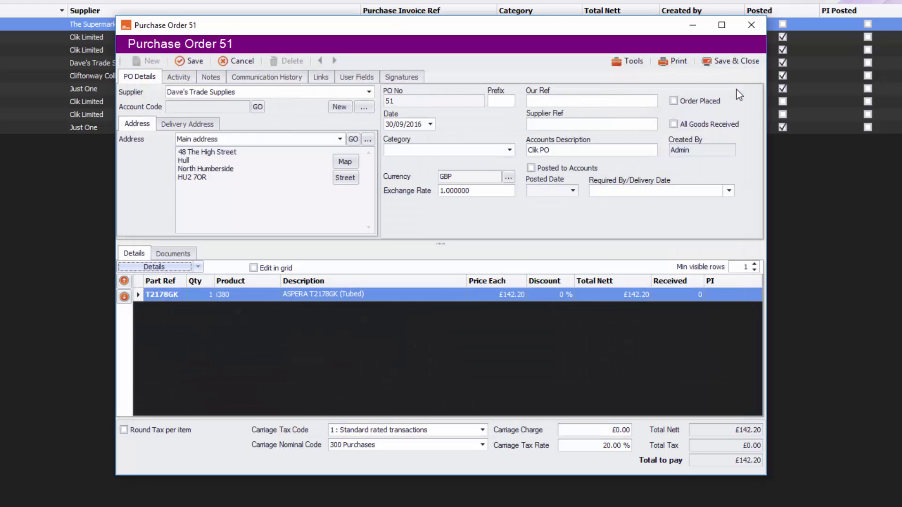
- Save purchase order 51 and post it to accounts via Tools > Post to Accounts
left_click(627, 71)
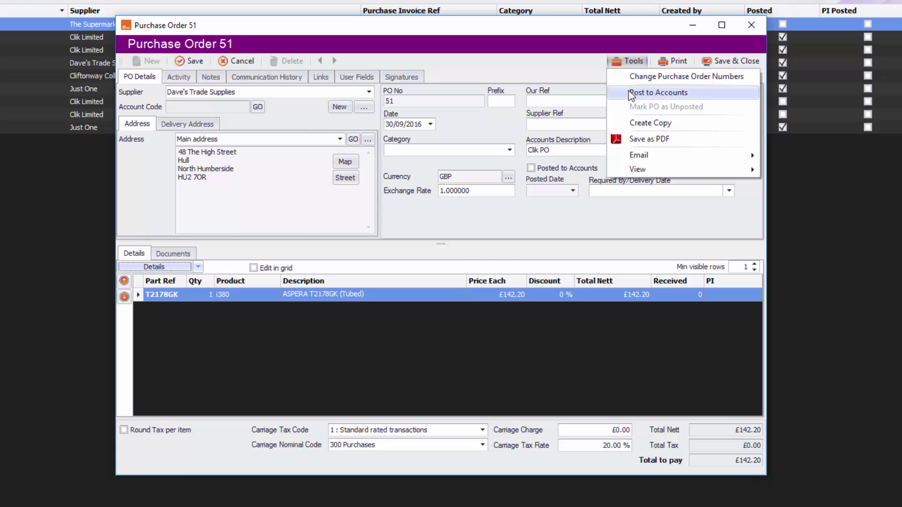
left_click(632, 93)
left_click(453, 297)
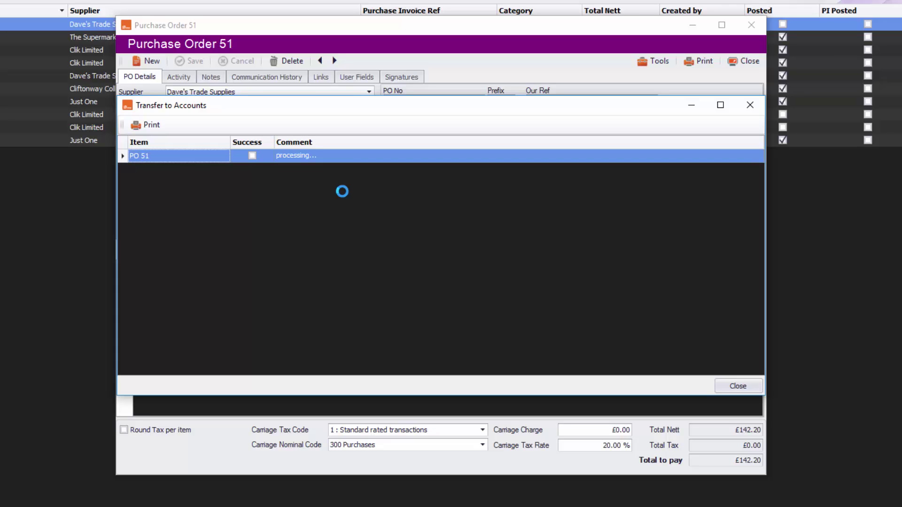
left_click(735, 390)
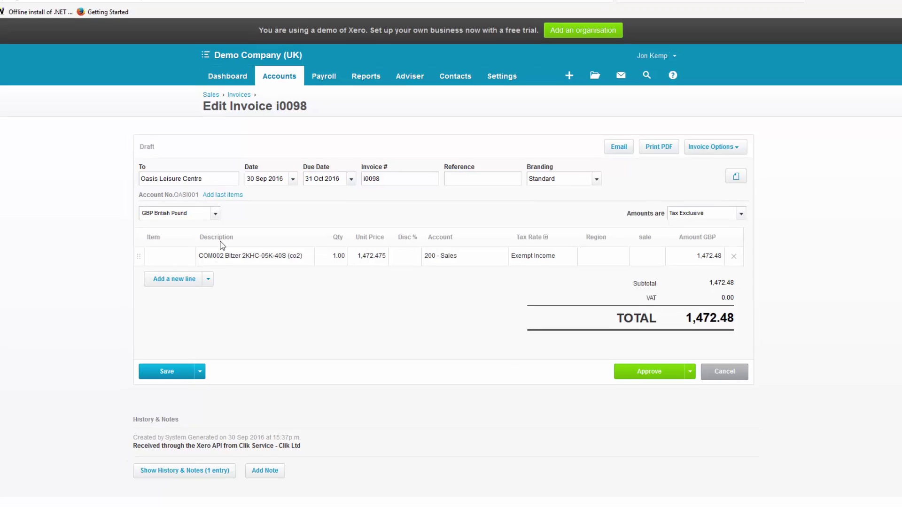
- In Xero Purchases, open draft purchase order 0051 from Dave's Trade Supplies (142.20)
left_click(297, 94)
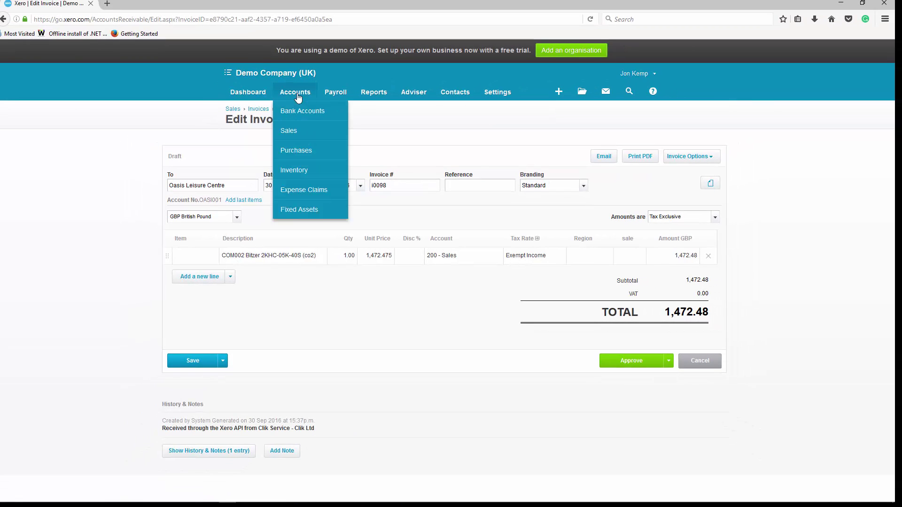
left_click(298, 150)
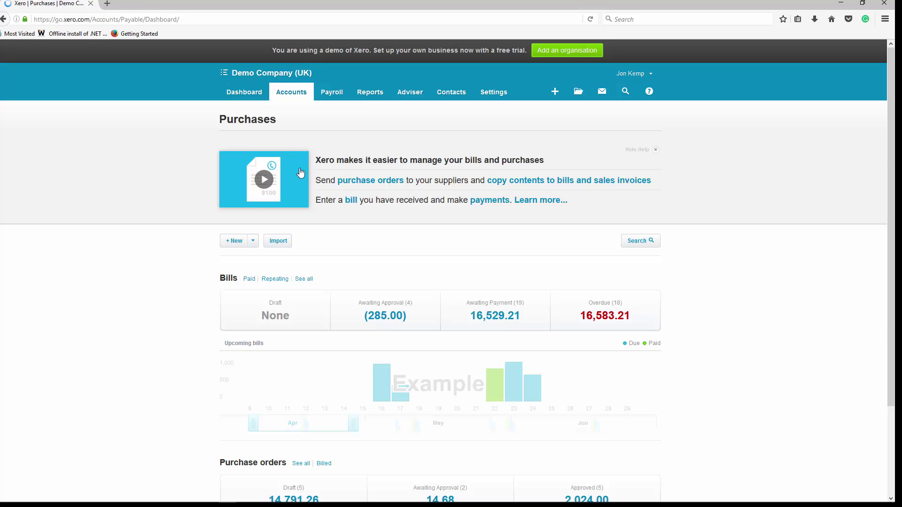
scroll(692, 290, "down", 4)
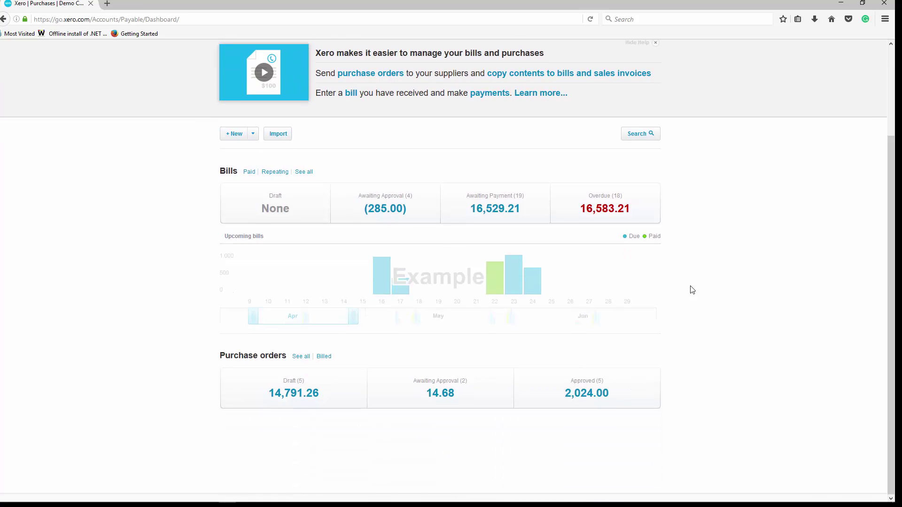
left_click(305, 390)
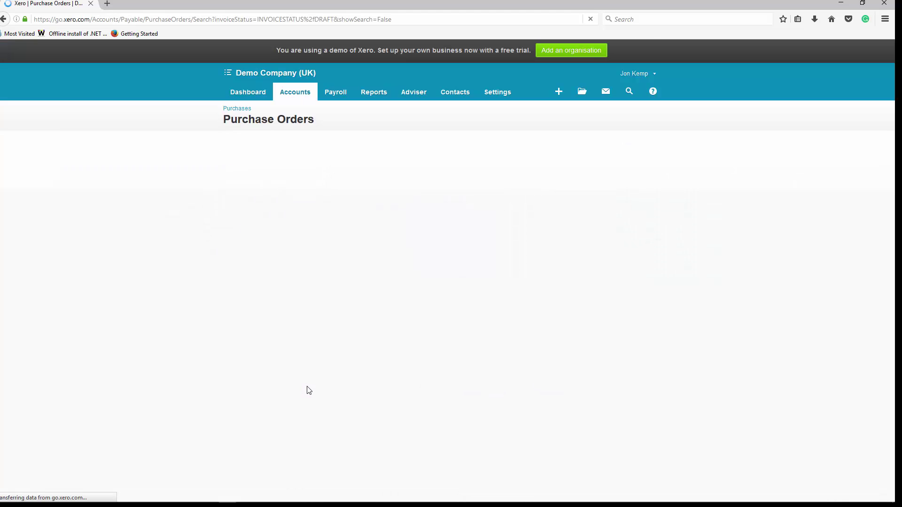
left_click(428, 240)
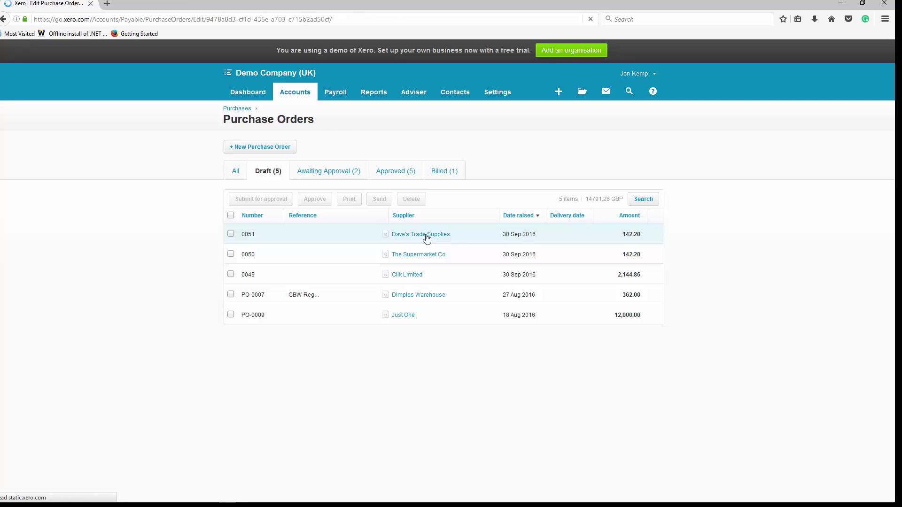